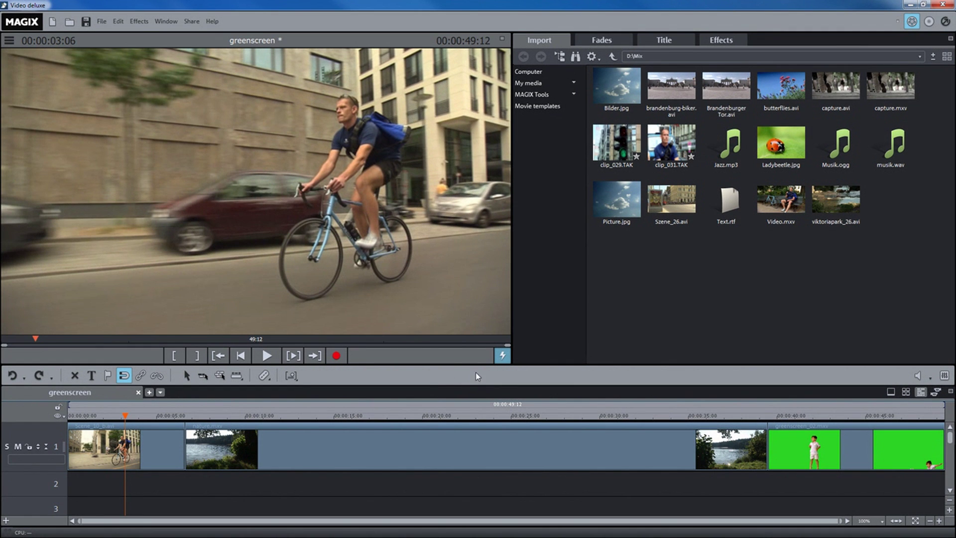
Step: Show the Effects panel and select Scene_10_b.avi to display its Brightness/Contrast settings at 50/50
left_click(738, 37)
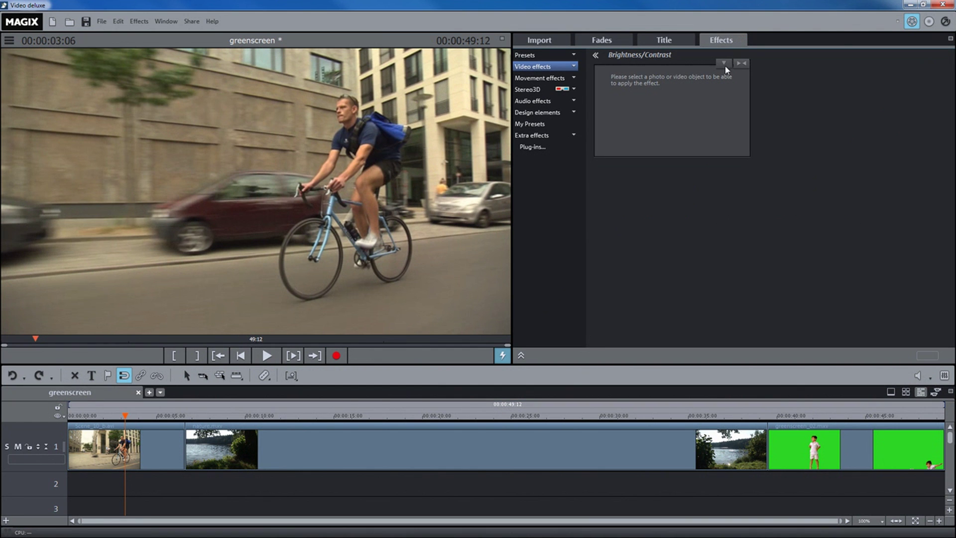
left_click(156, 444)
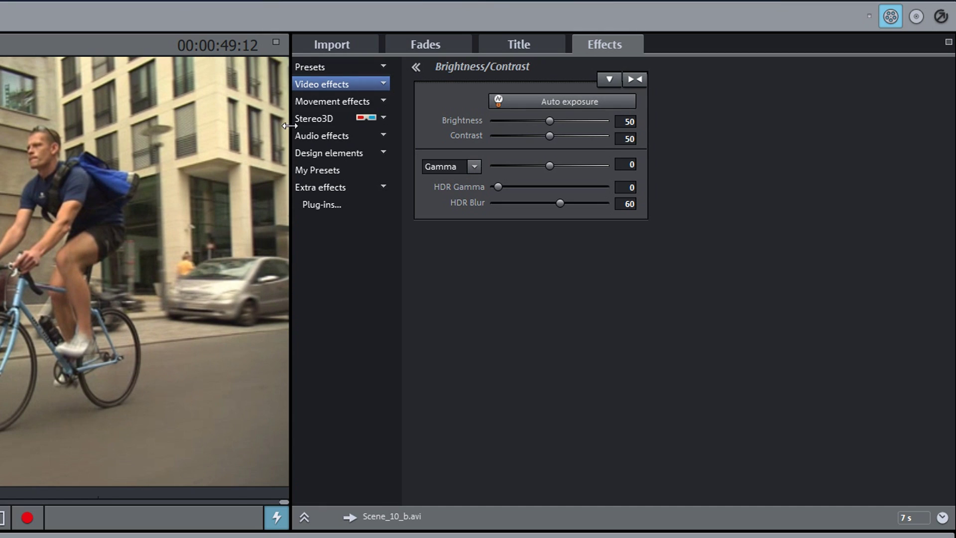
Step: Apply the General preset 'Old image sepia' to the Scene_10_b.avi clip
left_click(382, 65)
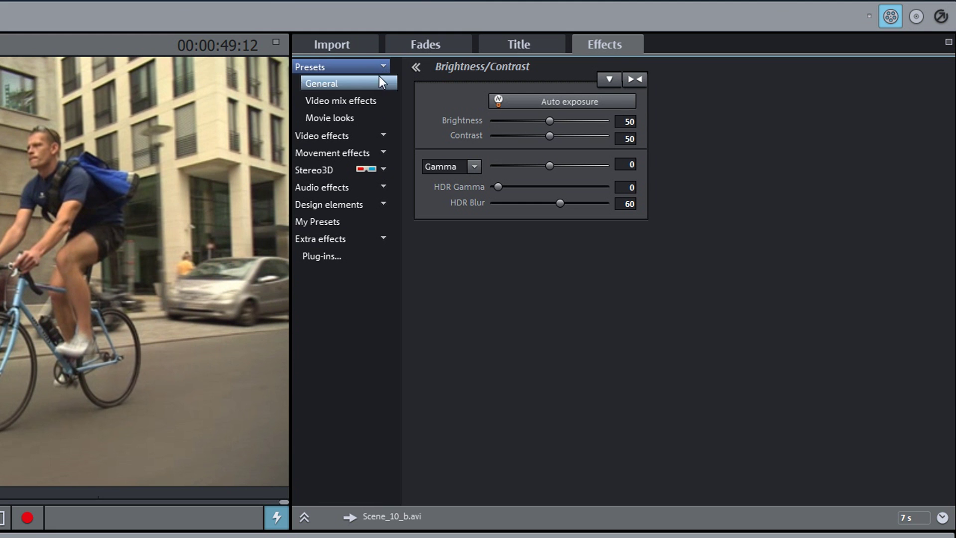
left_click(373, 82)
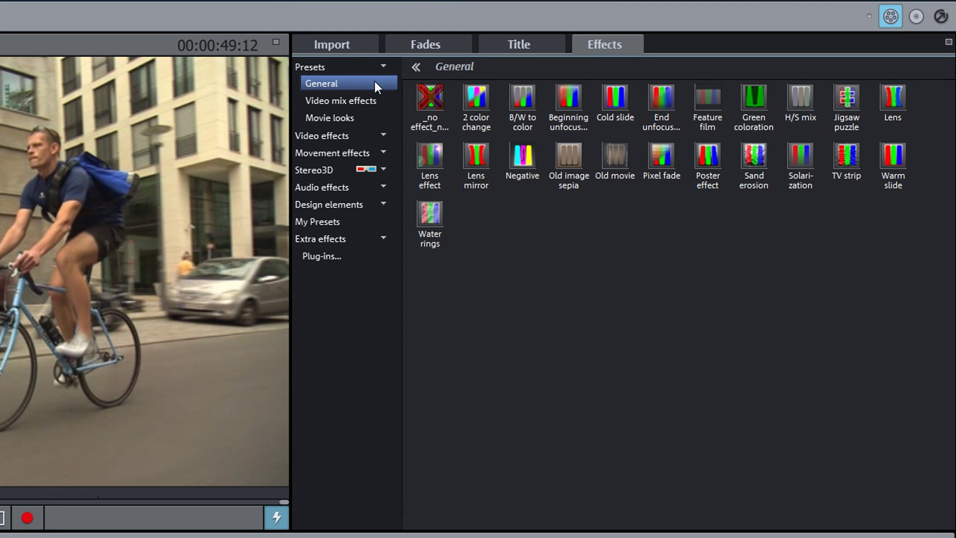
left_click_drag(557, 162, 32, 537)
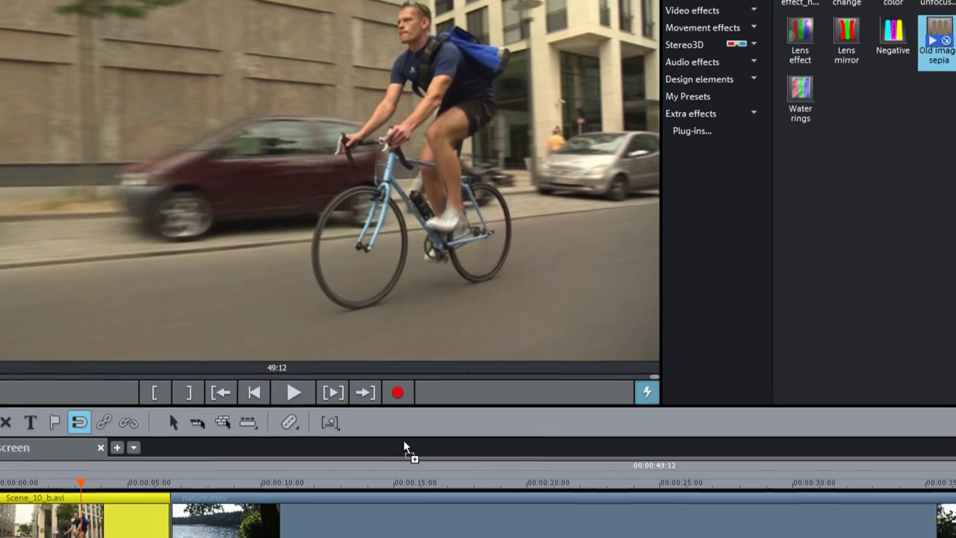
left_click_drag(403, 440, 134, 522)
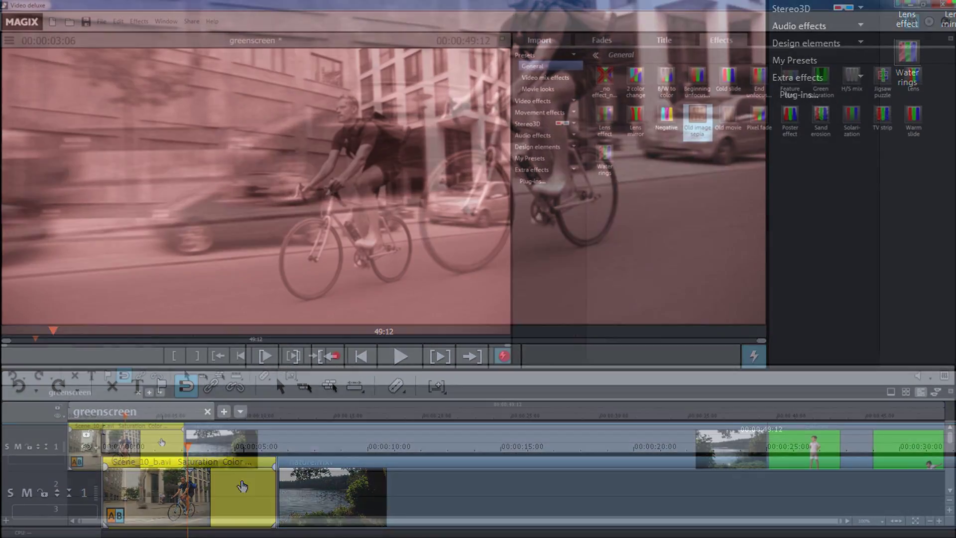
Step: Preview the sepia clip, then clear it with the '_no effect' preset
key("space")
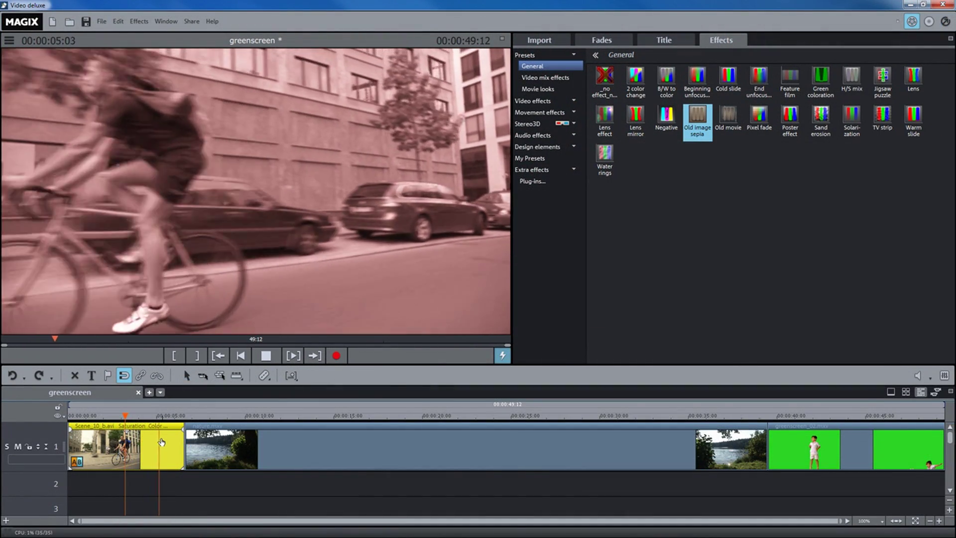
key("space")
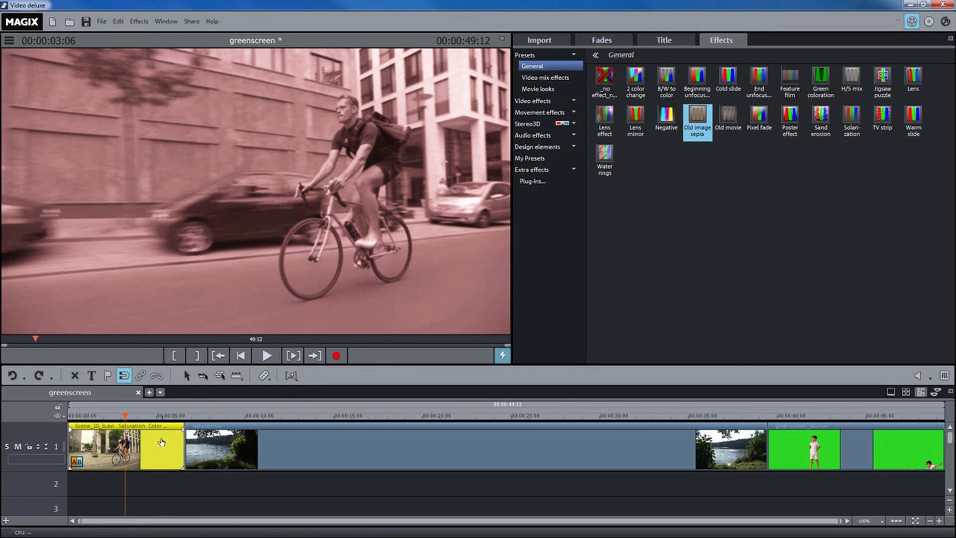
mouse_move(602, 73)
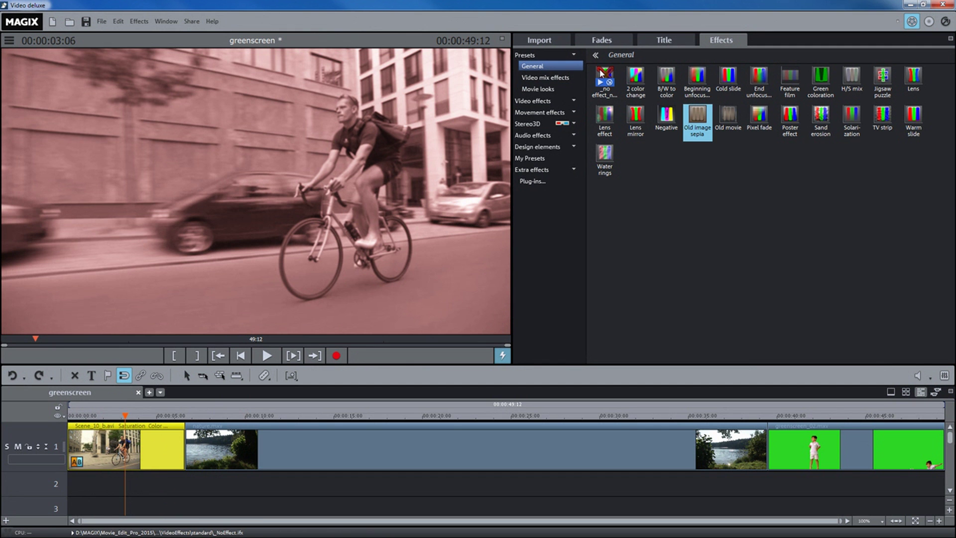
left_click_drag(601, 73, 168, 433)
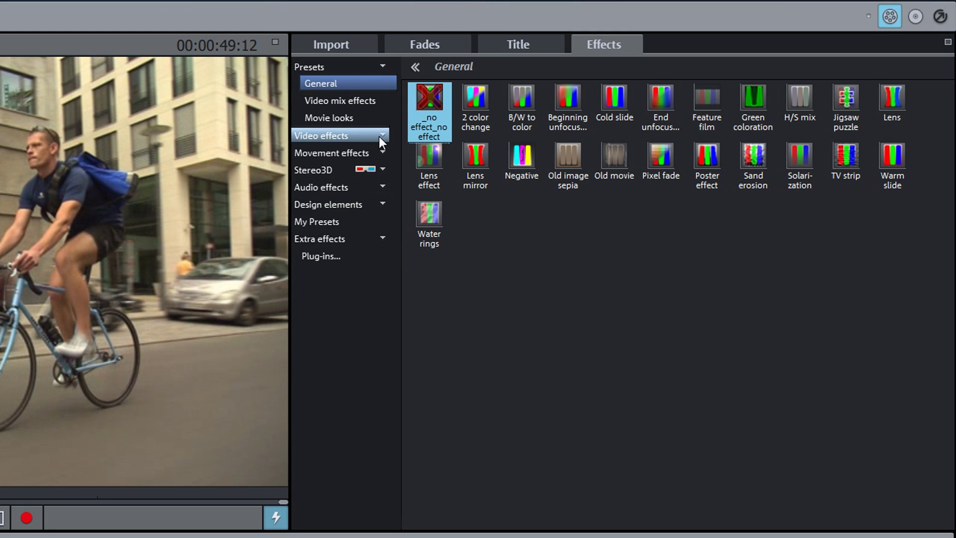
Step: Try Brightness 61, Contrast 75 and Auto exposure, then reset both values to 50
left_click(570, 103)
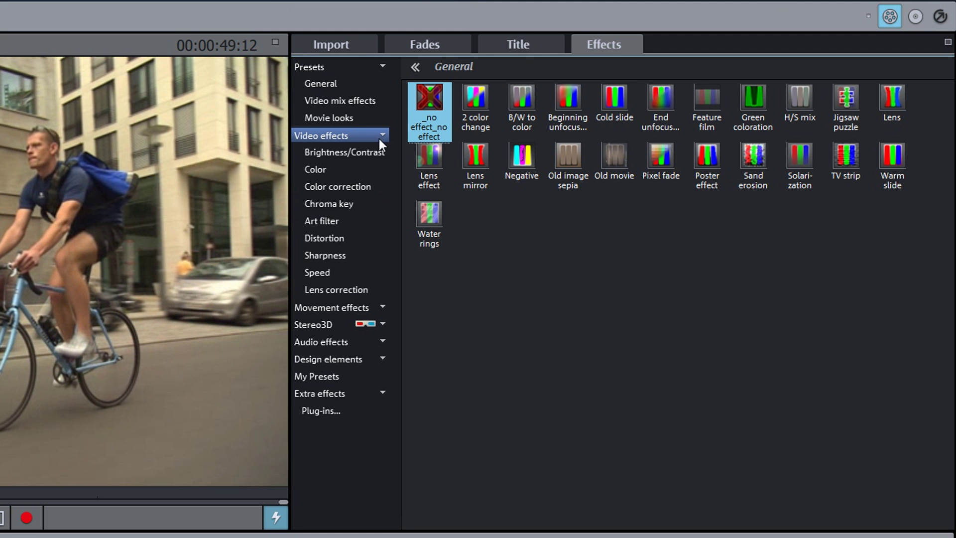
left_click(380, 151)
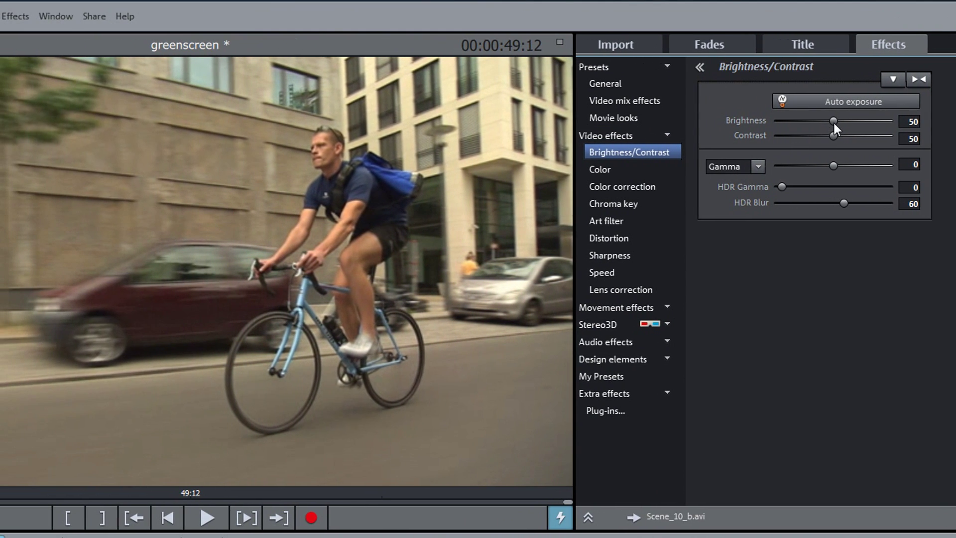
left_click_drag(834, 122, 859, 136)
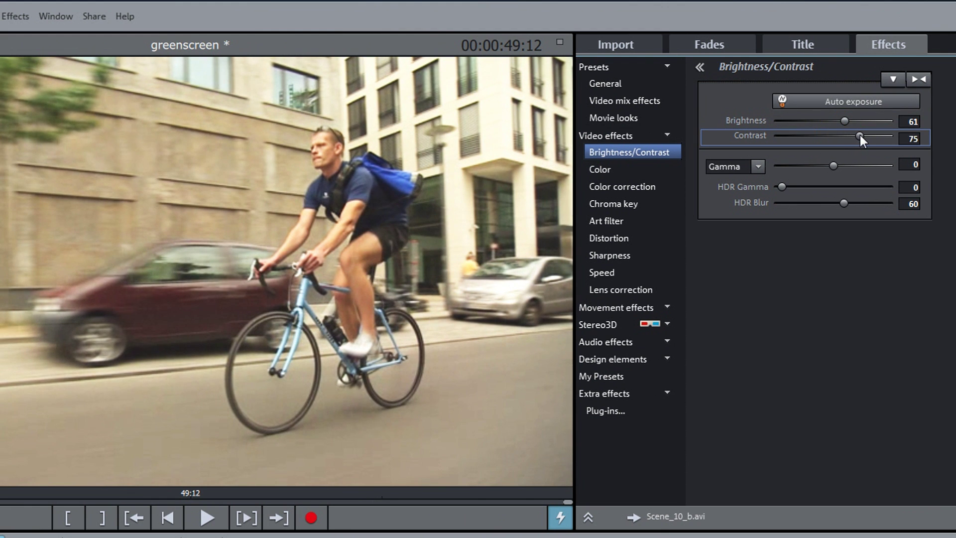
left_click(897, 100)
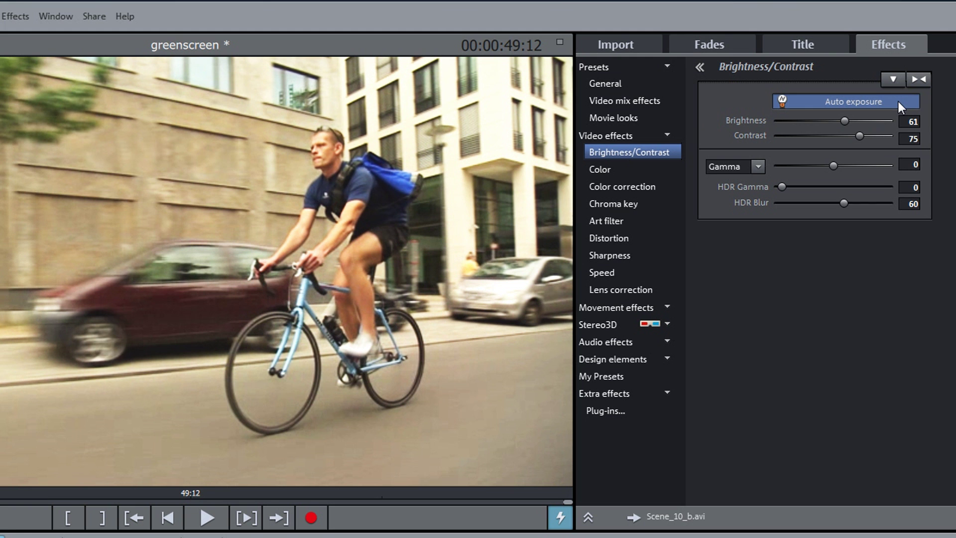
left_click(916, 81)
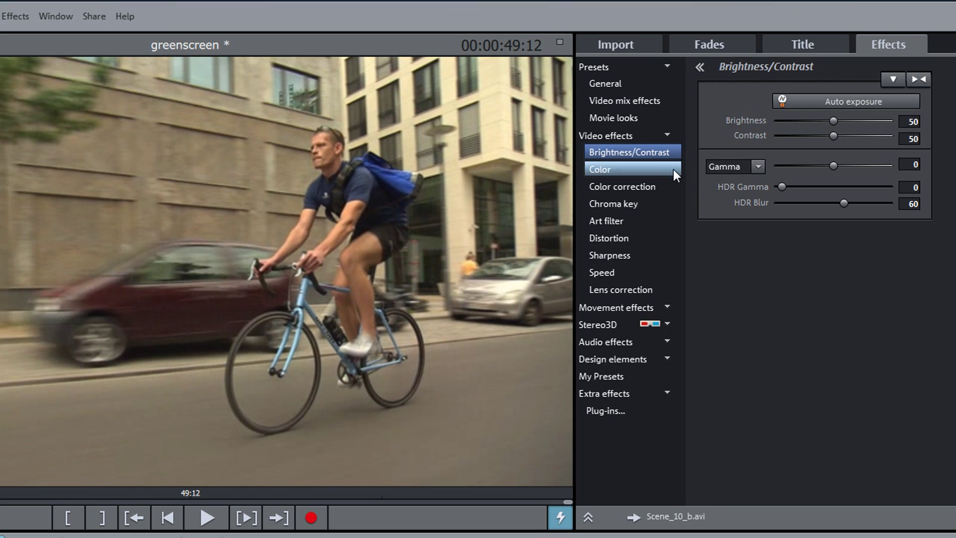
Step: In the Color effect, shift the hue wheel off centre, then reset Red, Green and Blue to 50
left_click(574, 123)
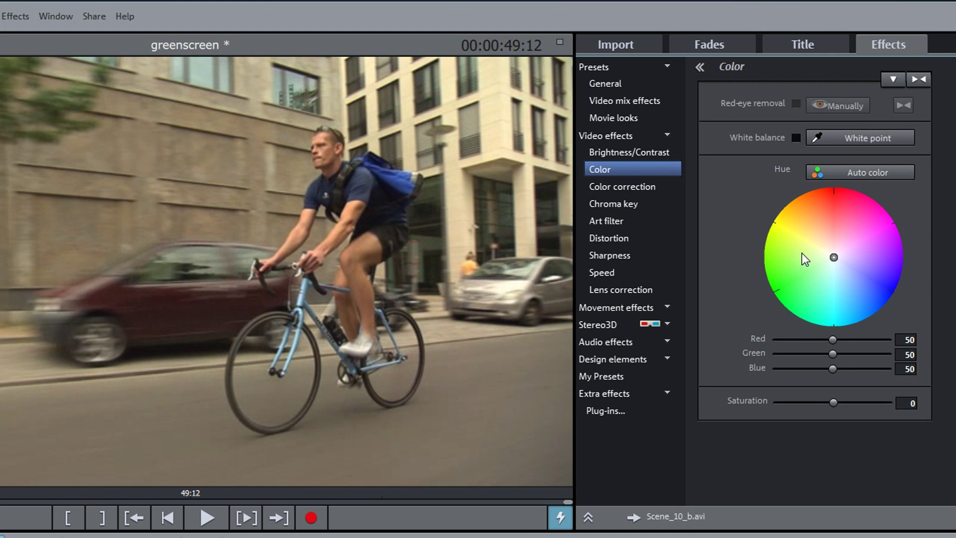
left_click_drag(833, 257, 849, 304)
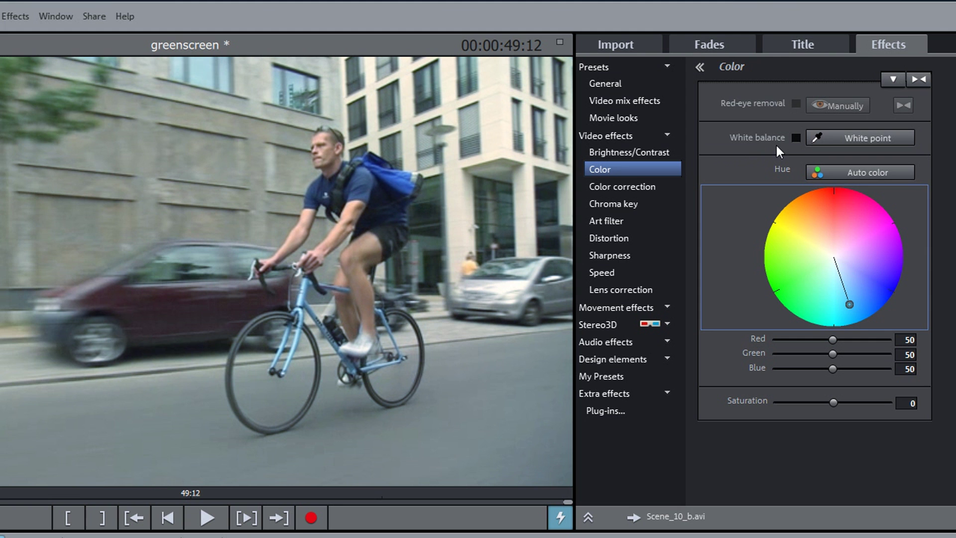
left_click(920, 81)
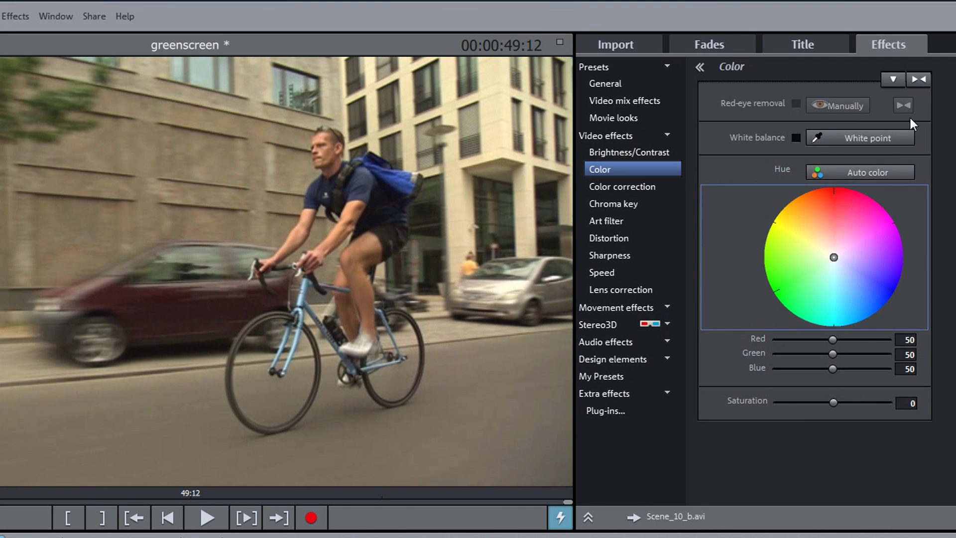
Step: Try a heat-map colour substitution with the Art filter, then reset it
left_click(658, 221)
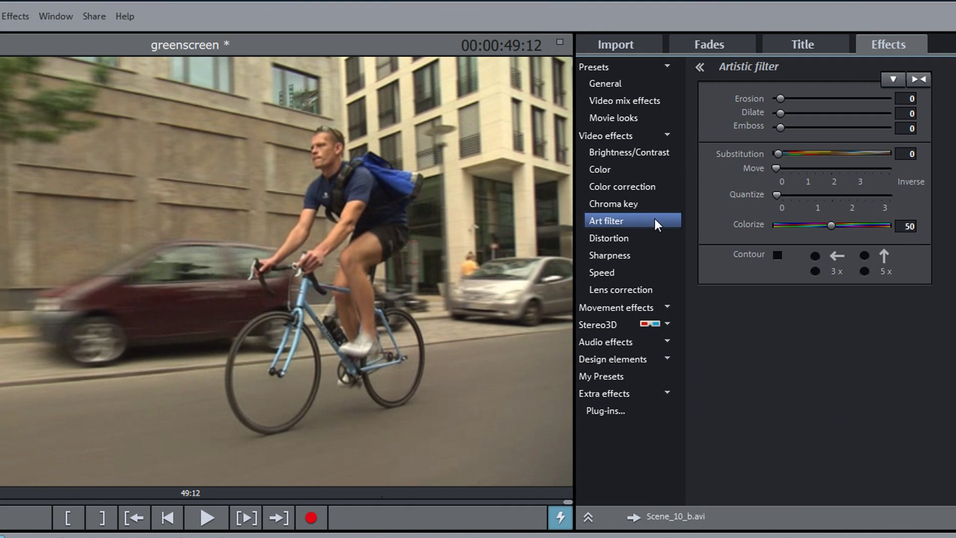
left_click_drag(778, 154, 851, 158)
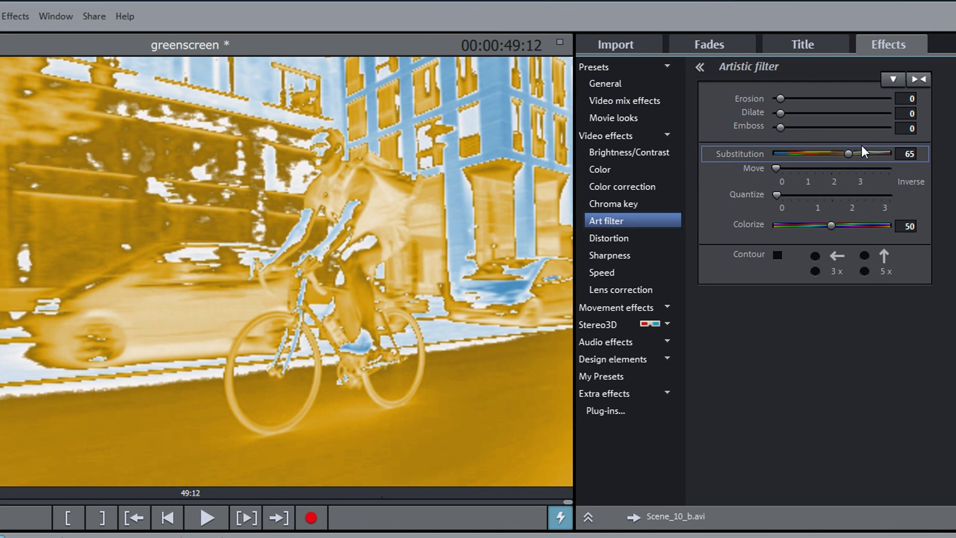
left_click(920, 80)
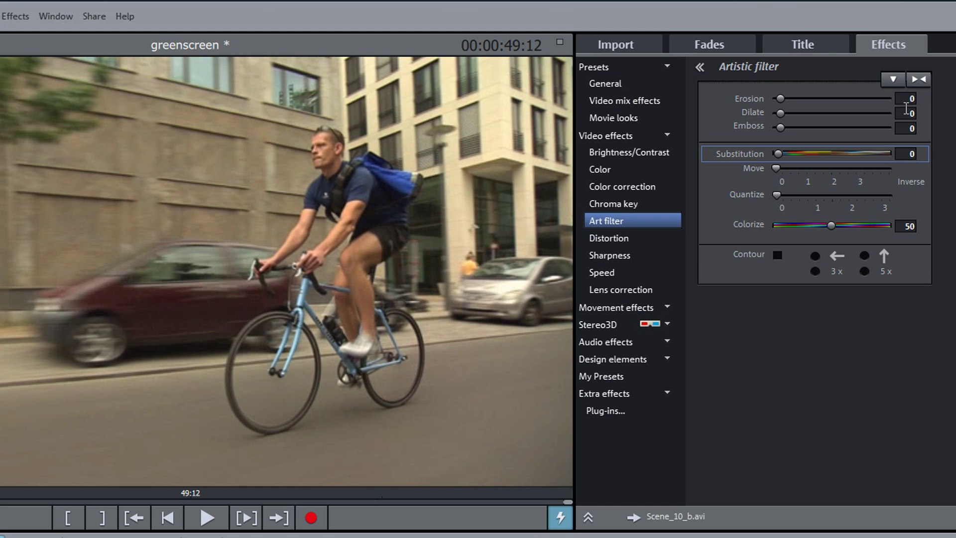
Step: Try a Fisheye distortion of 12 on the clip, then reset it to 0
left_click(666, 244)
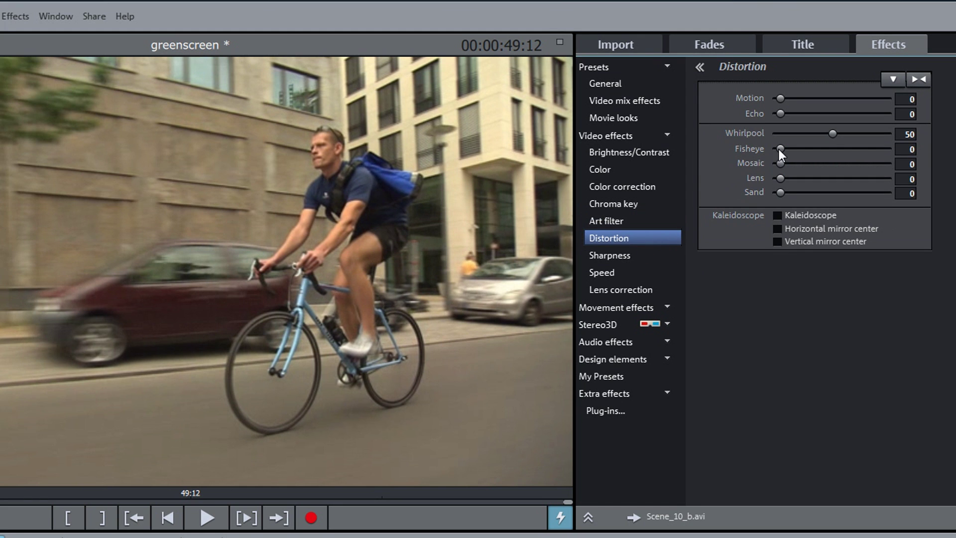
left_click_drag(779, 149, 792, 149)
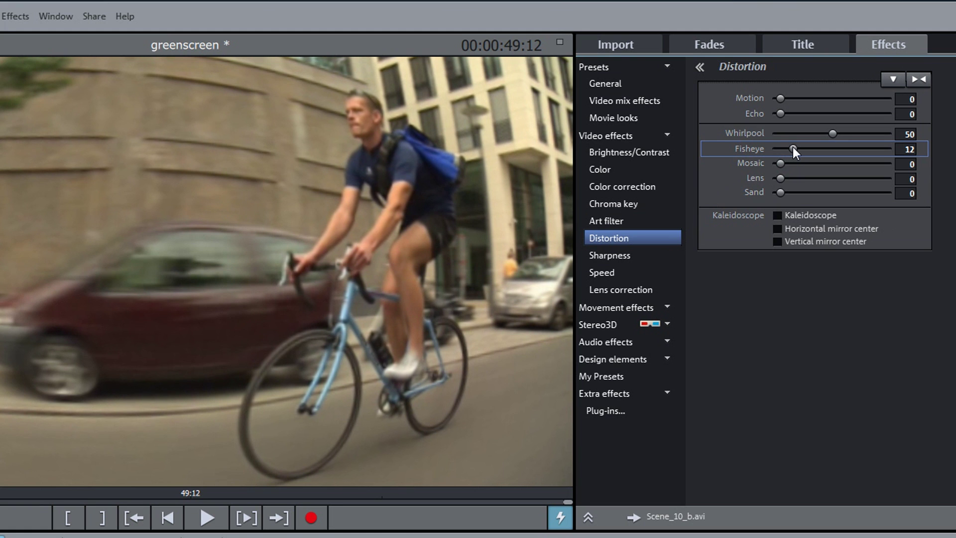
left_click(917, 80)
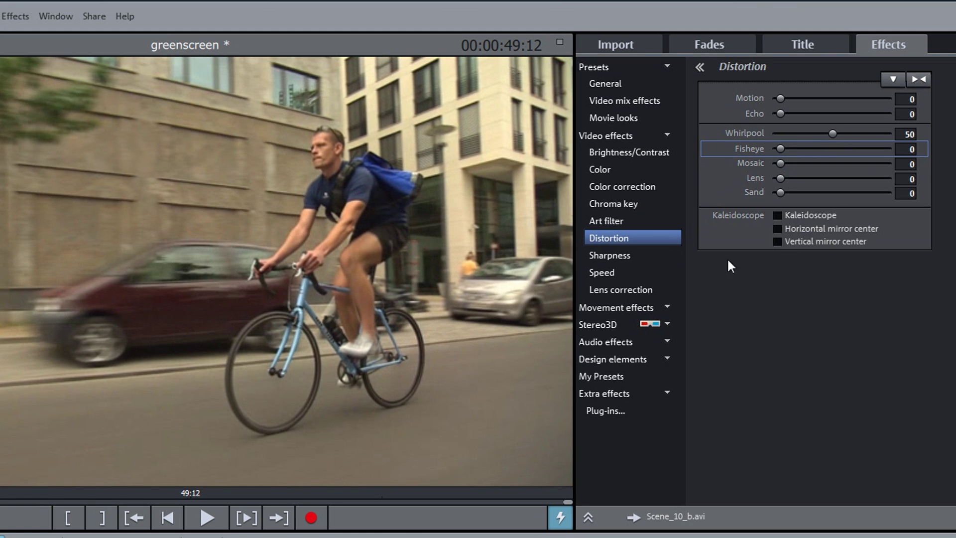
Step: Try a Blur of 93 on the clip, reset it to 0, and show the Speed settings
left_click(659, 257)
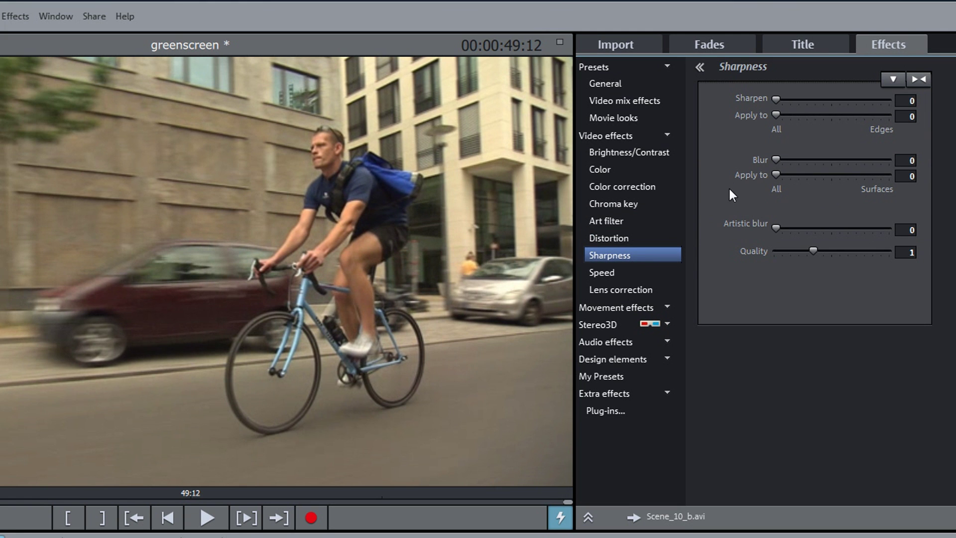
left_click_drag(776, 159, 880, 160)
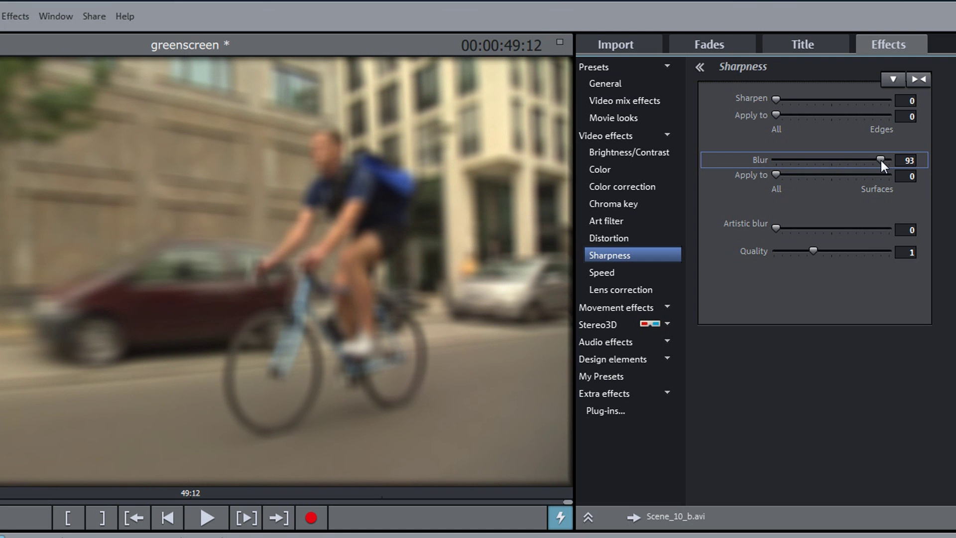
left_click(918, 80)
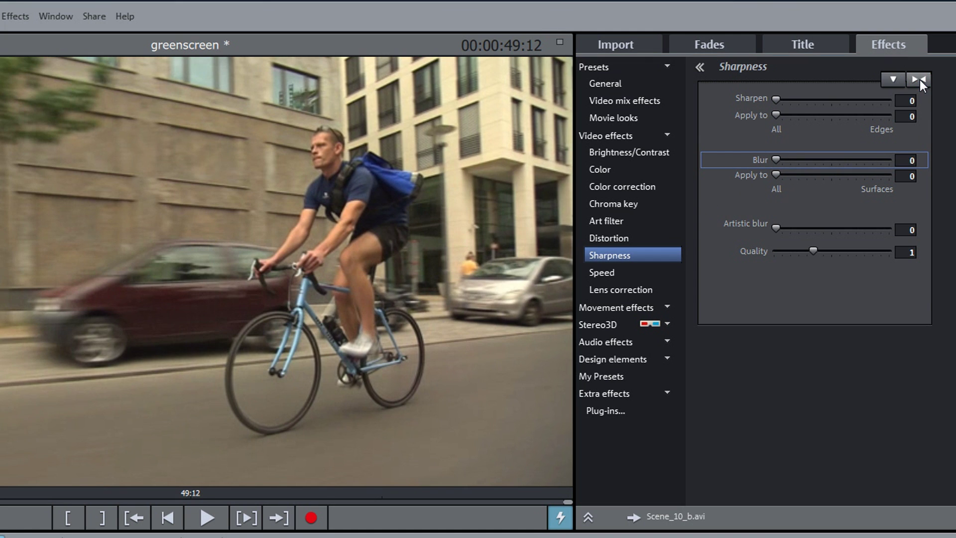
left_click(671, 273)
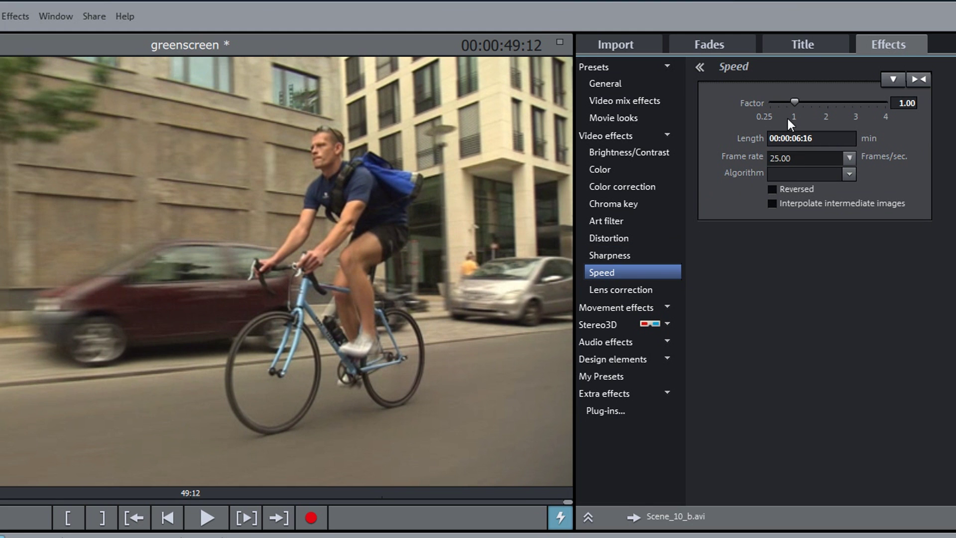
Step: Lower the Speed Factor to 0.49, lengthening the clip to 00:00:13:13, and preview it
left_click_drag(796, 101, 780, 99)
key("space")
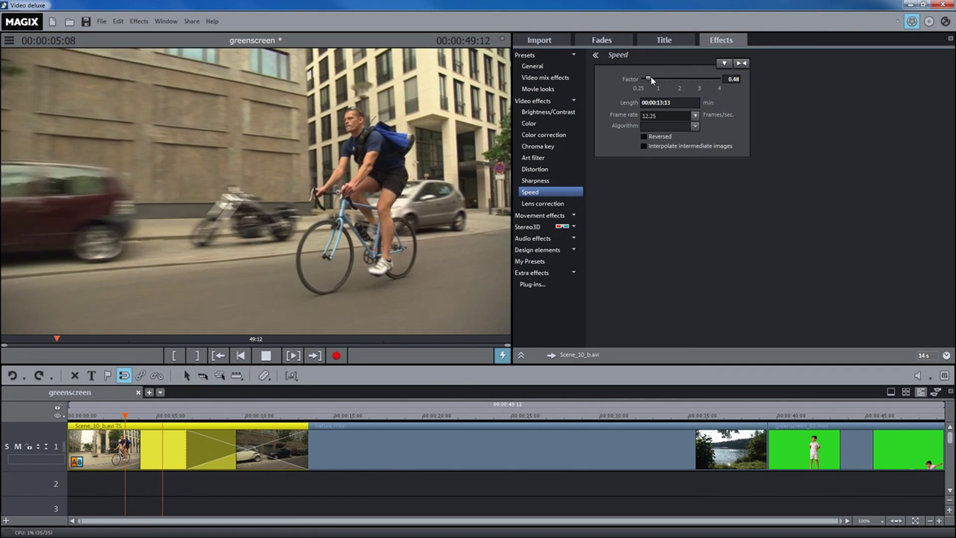
left_click(650, 76)
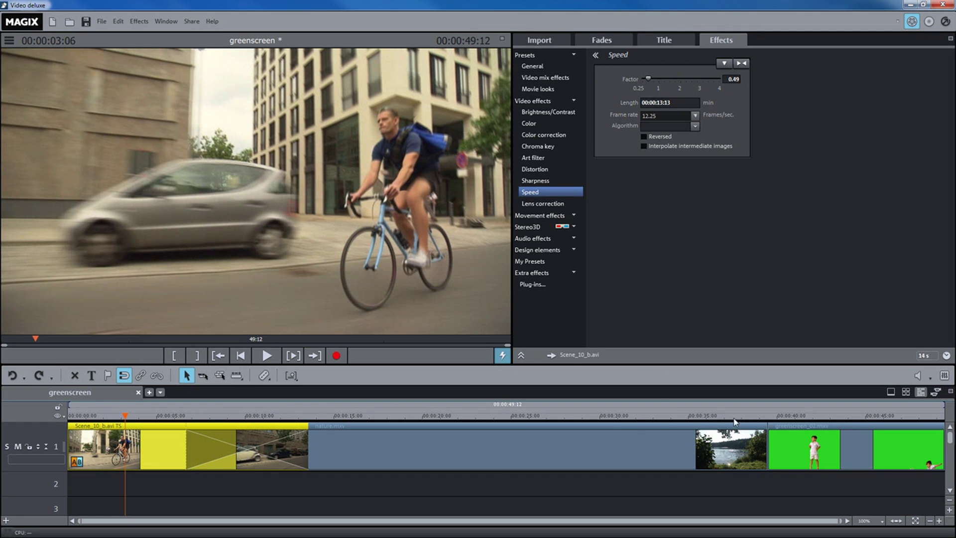
Step: Move greenscreen_02.mxv to track 2 at about 00:00:16 and scrub the playhead onto it
left_click(822, 435)
left_click_drag(827, 438, 421, 485)
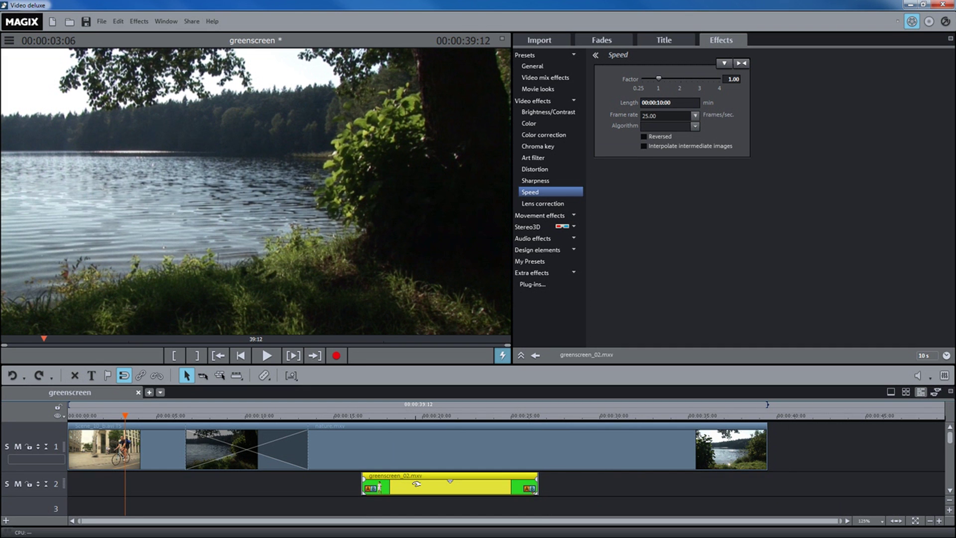
left_click_drag(367, 417, 397, 418)
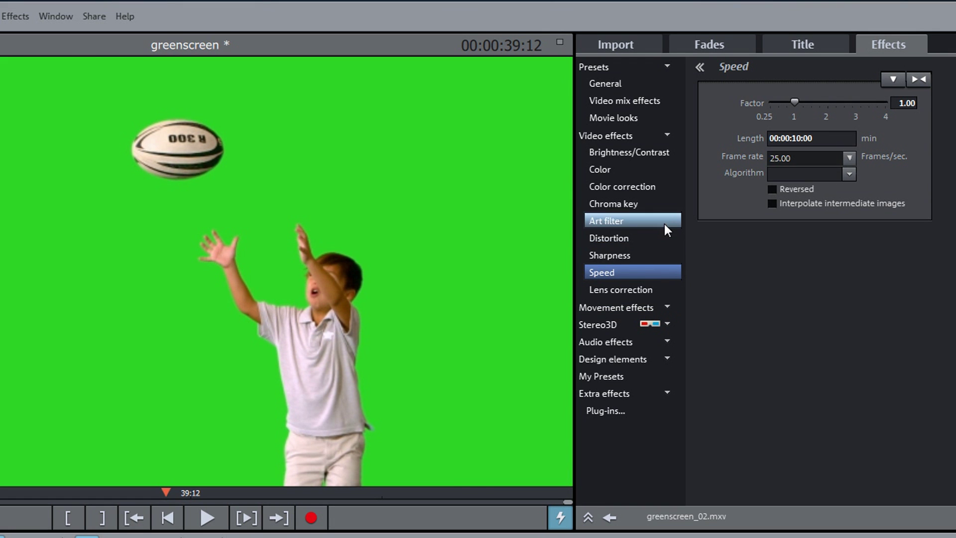
Step: Apply Chroma key with Green as the hidden colour and play the composite from about 00:00:15
left_click(664, 203)
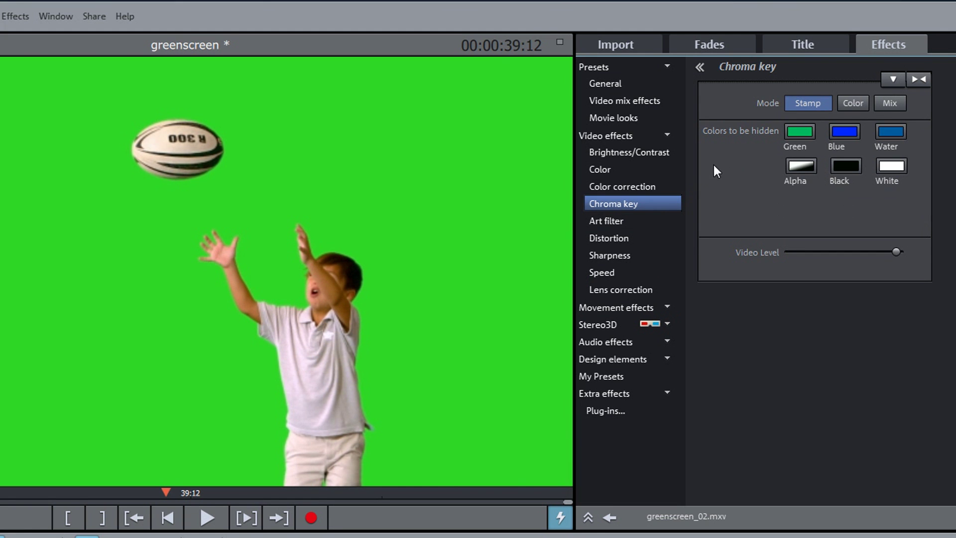
left_click(802, 131)
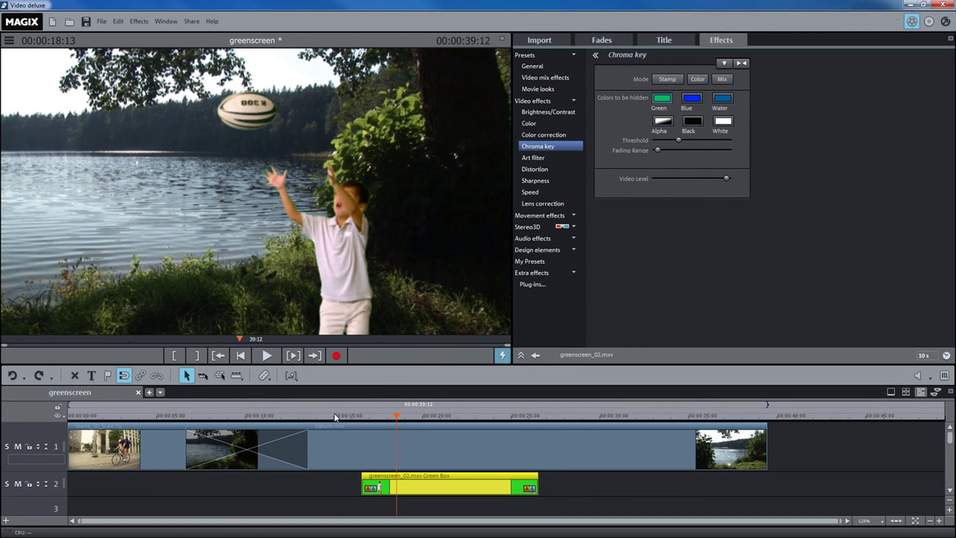
left_click(335, 416)
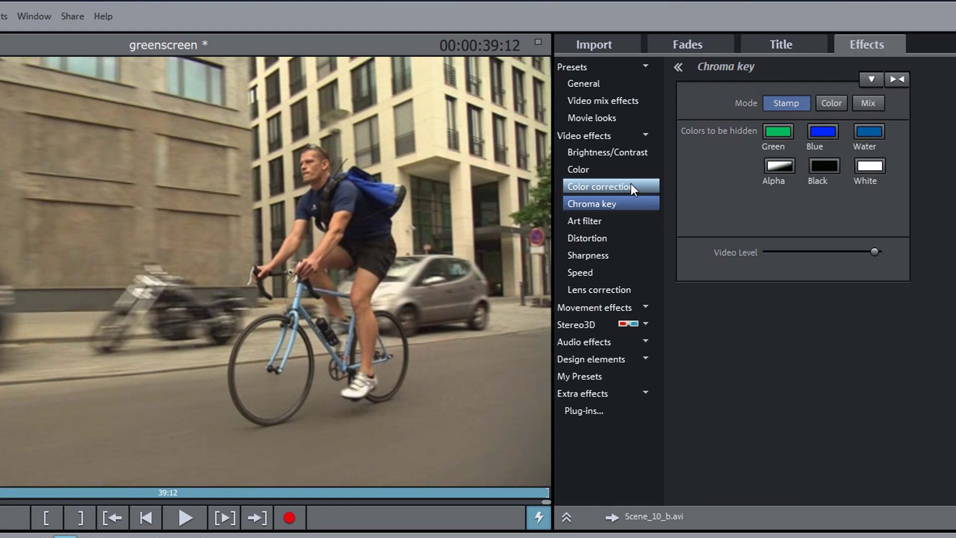
Step: Eyedrop the blue bike frame in Color correction and shift its Foreground hue to yellow (angle 44.10)
left_click(564, 133)
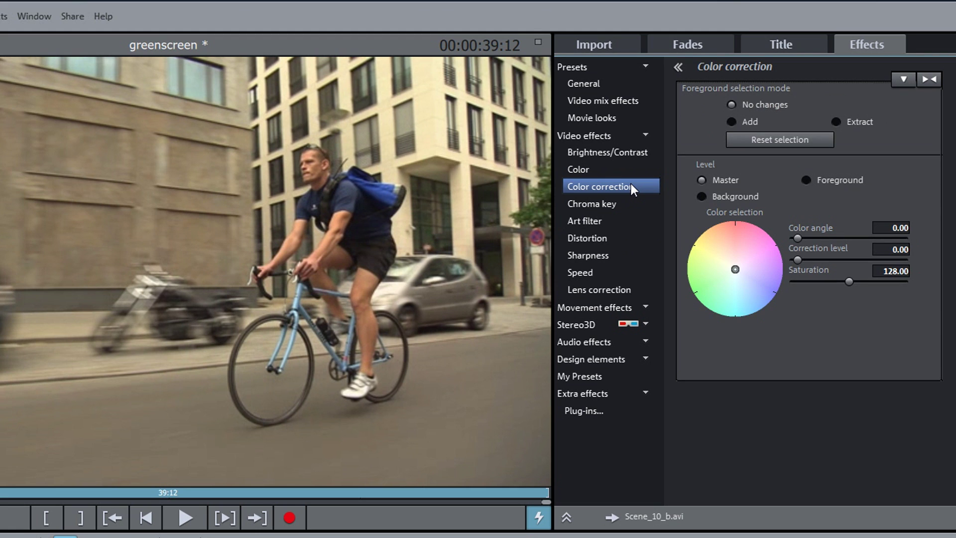
left_click(732, 122)
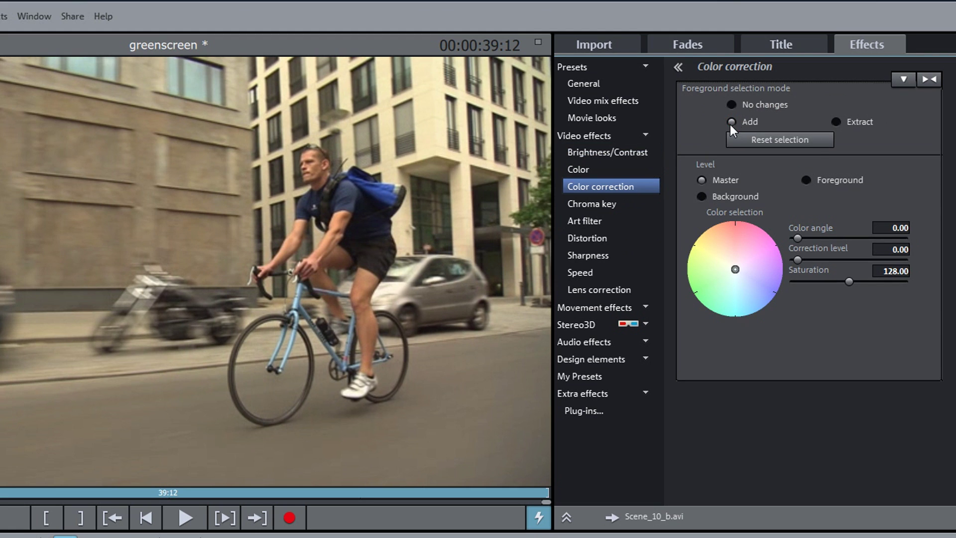
left_click(298, 309)
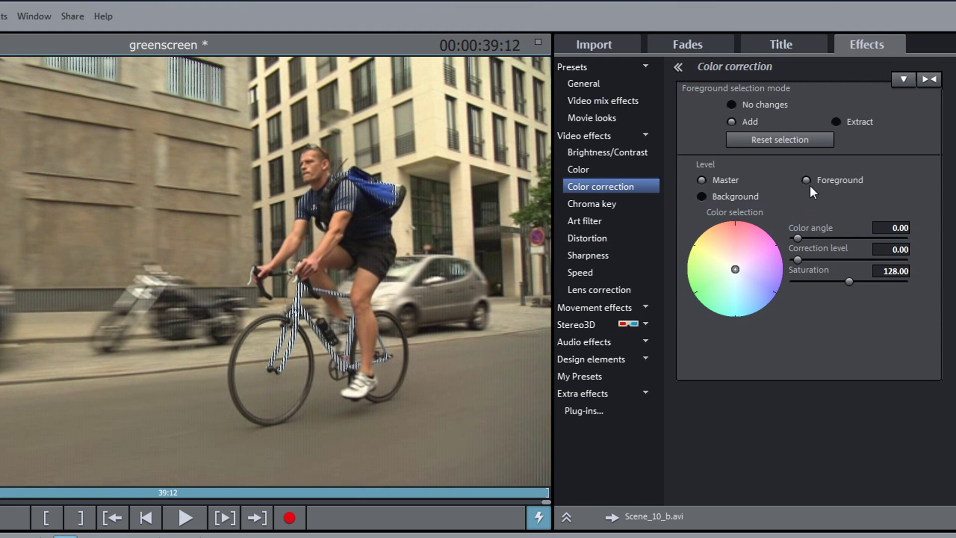
left_click(818, 177)
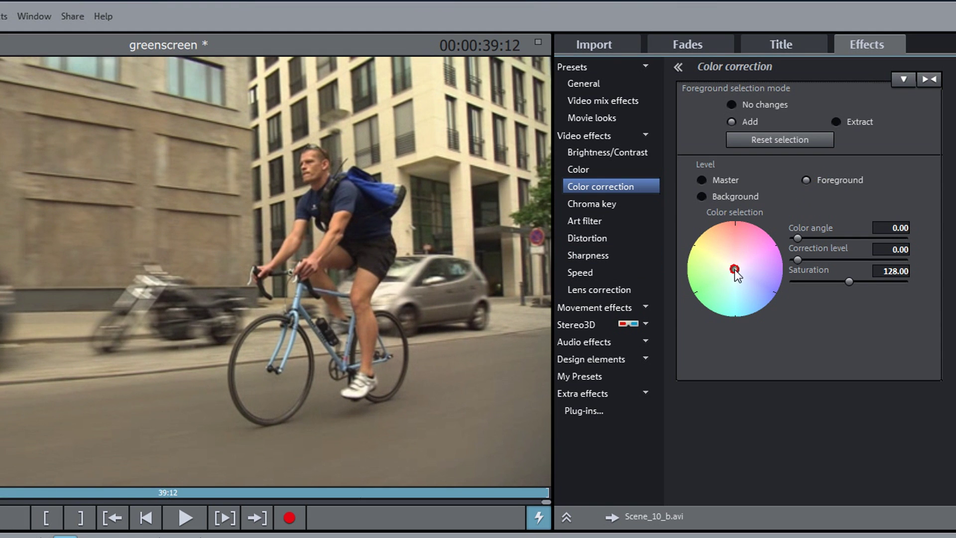
left_click_drag(734, 271, 693, 214)
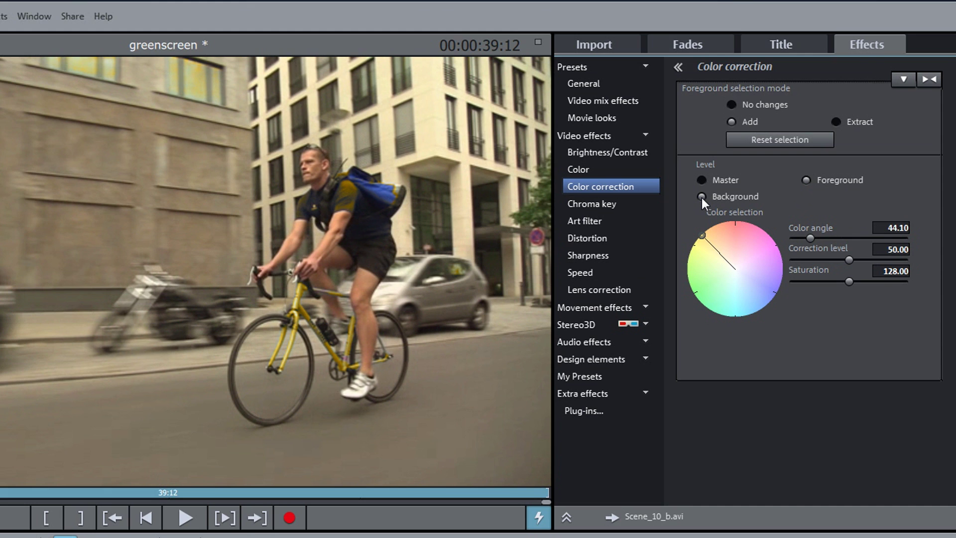